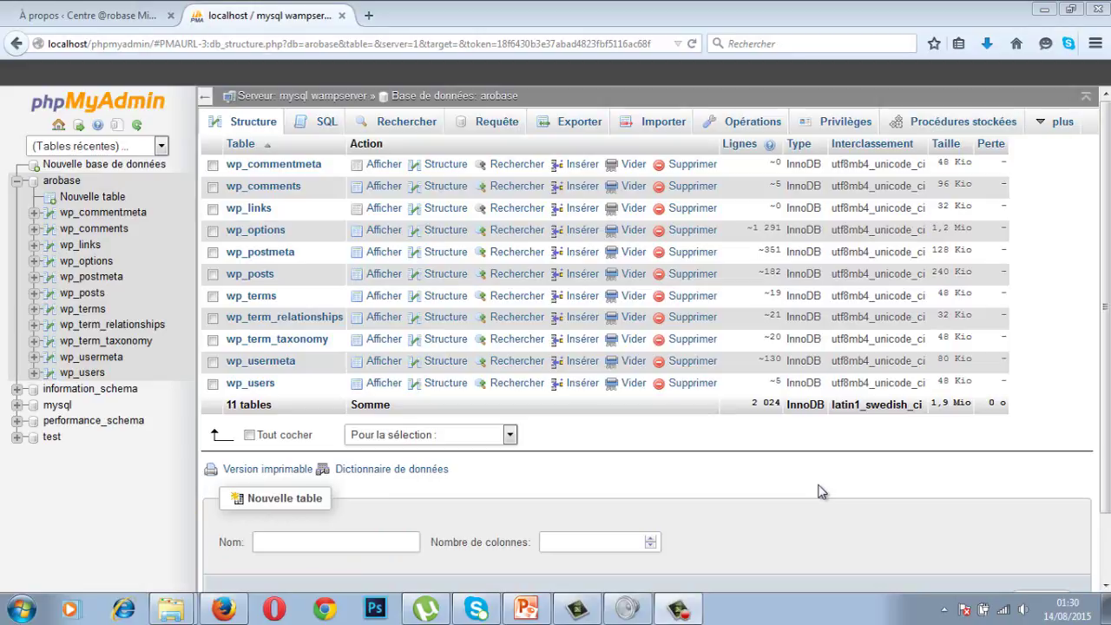
Log out of the WordPress dashboard via Se déconnecter and erase the remembered password in Mot de passe.
left_click(100, 17)
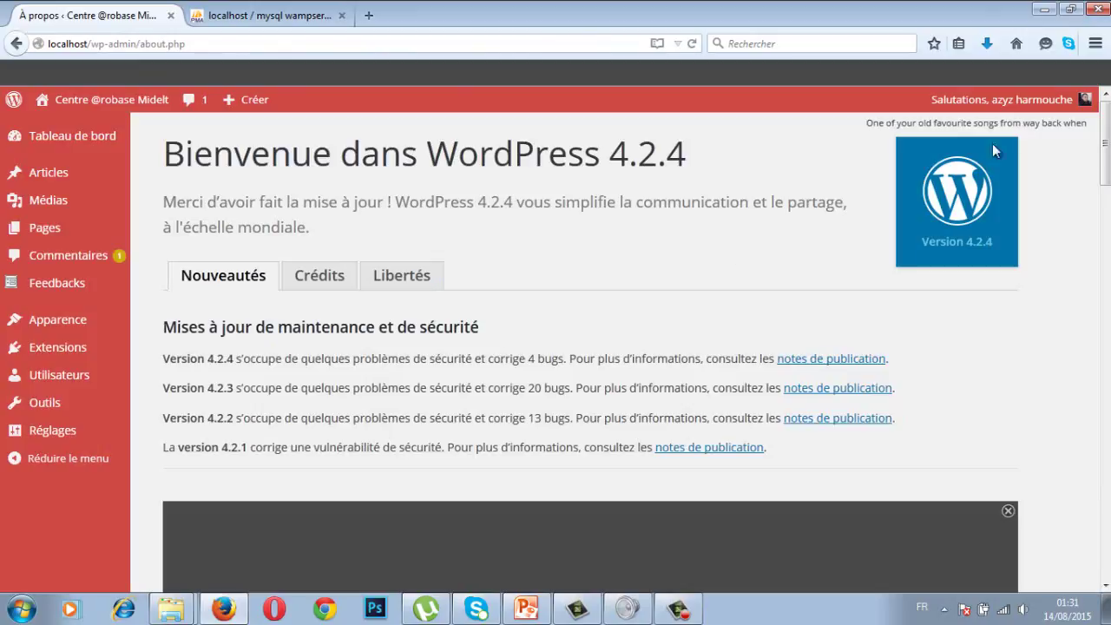
left_click(1044, 104)
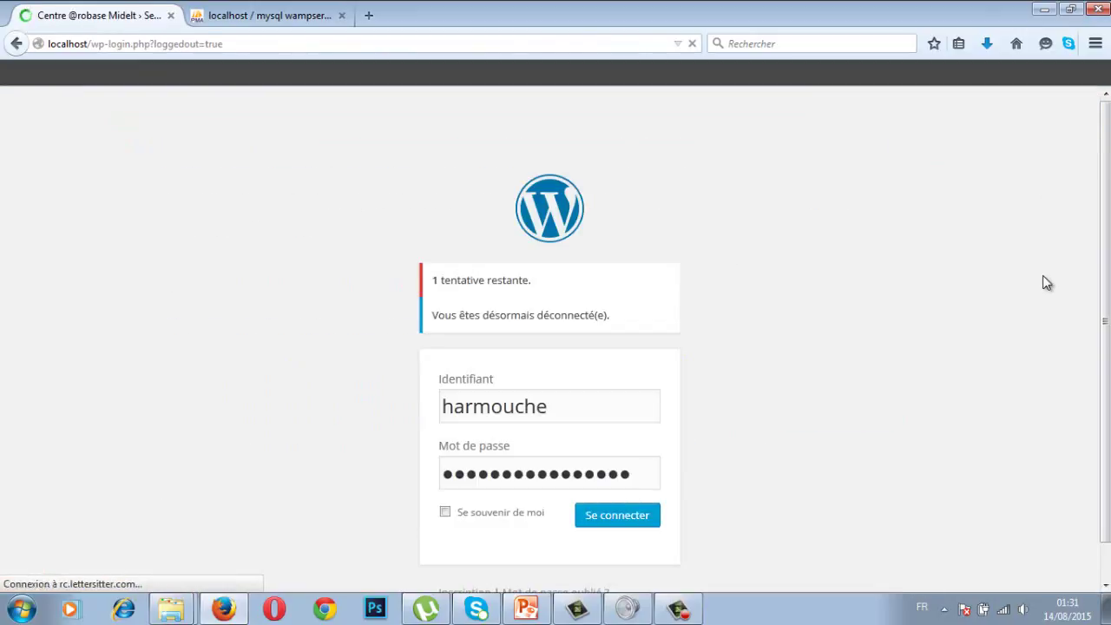
left_click_drag(625, 480, 410, 455)
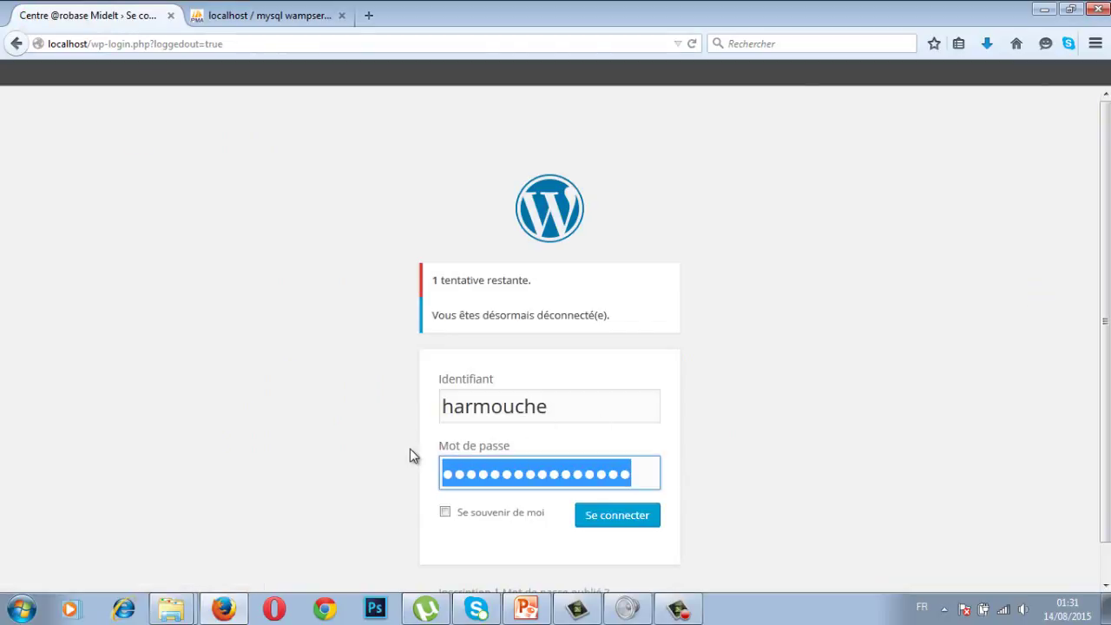
key("BackSpace")
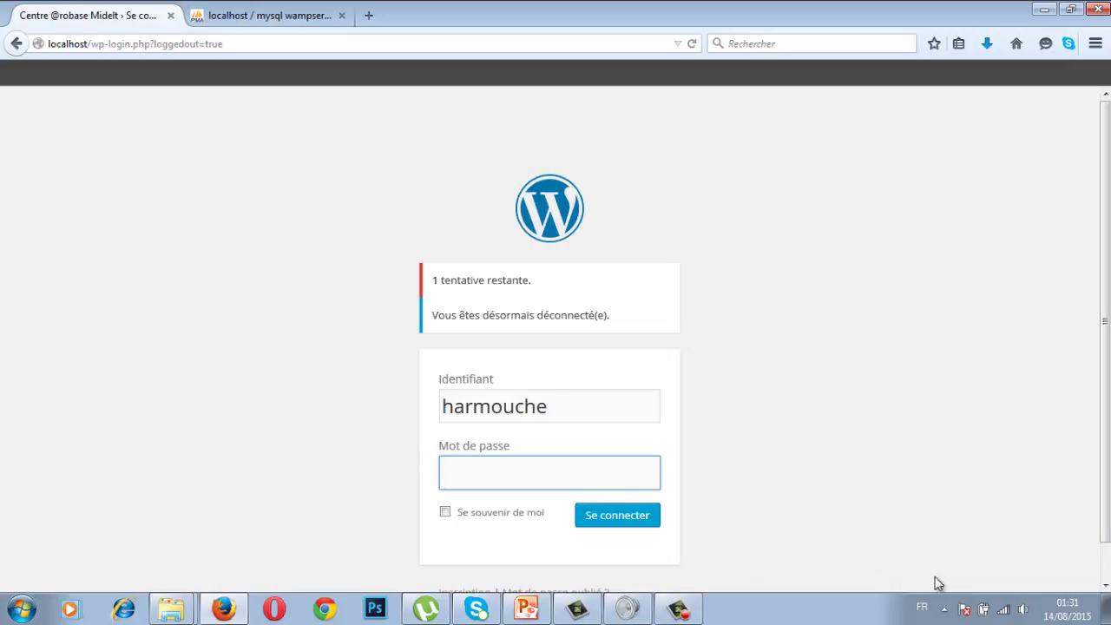
Launch phpMyAdmin from the WampServer tray icon to show the arobase database's 11 tables.
left_click(944, 609)
left_click(970, 539)
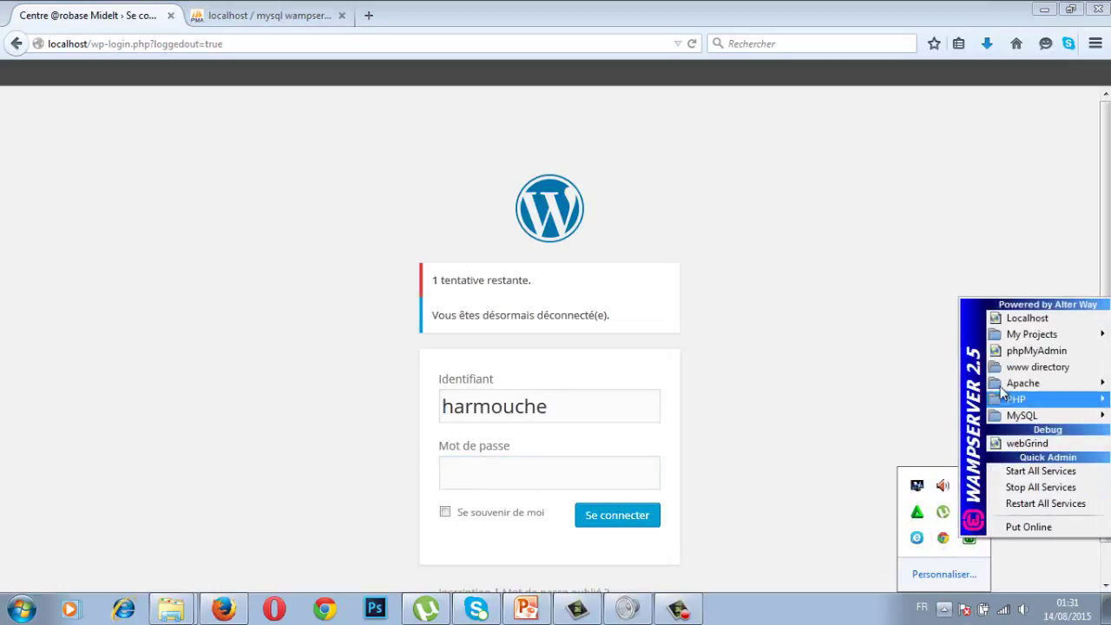
left_click(1058, 353)
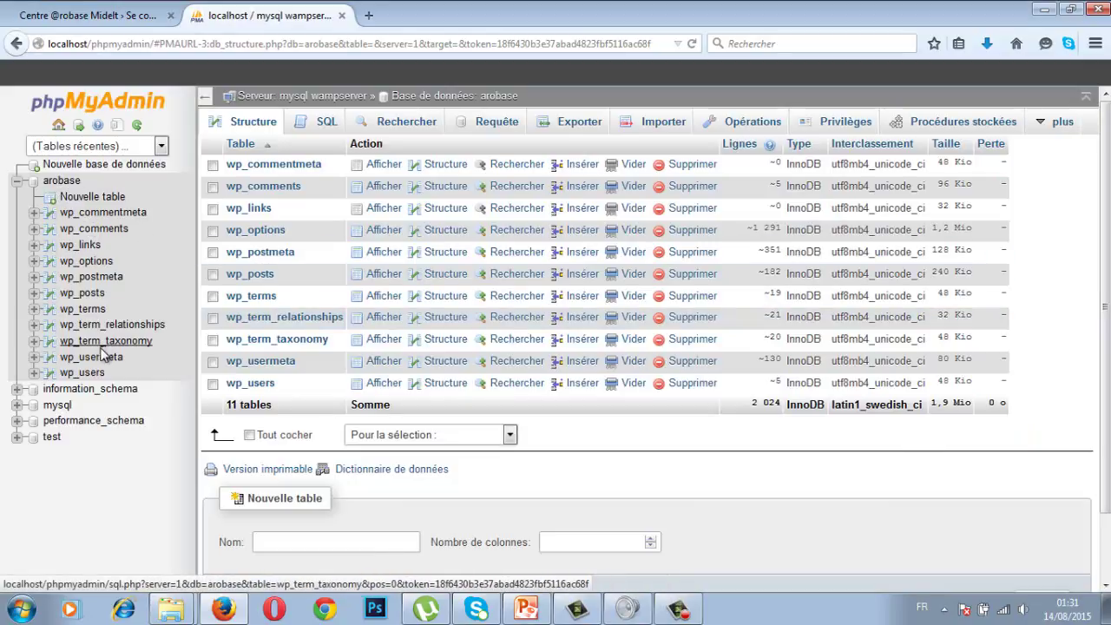
Browse the wp_users table and tick the checkbox of the user row with ID 14.
left_click(91, 376)
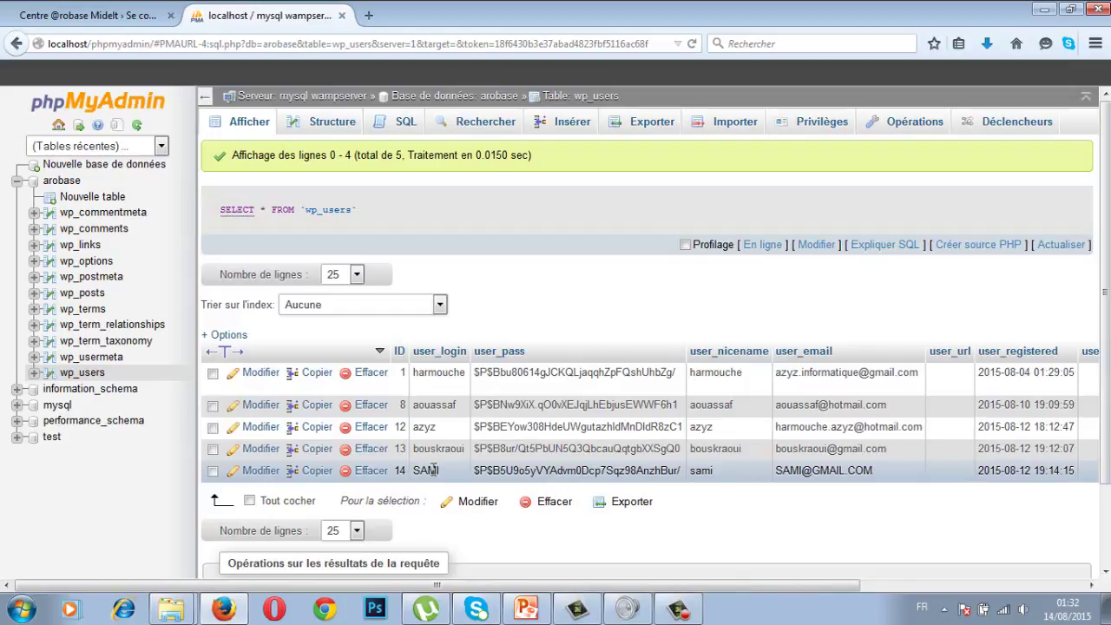
left_click(213, 469)
Open the Modifier form for user ID 14 and put the cursor in its user_pass hash field.
left_click(262, 472)
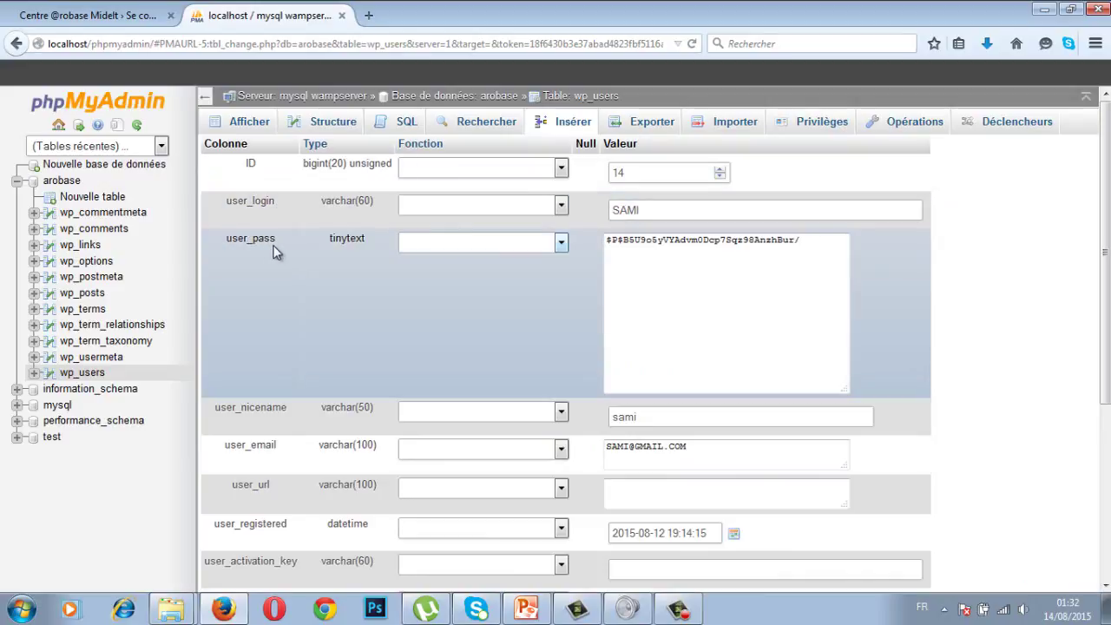
left_click(631, 247)
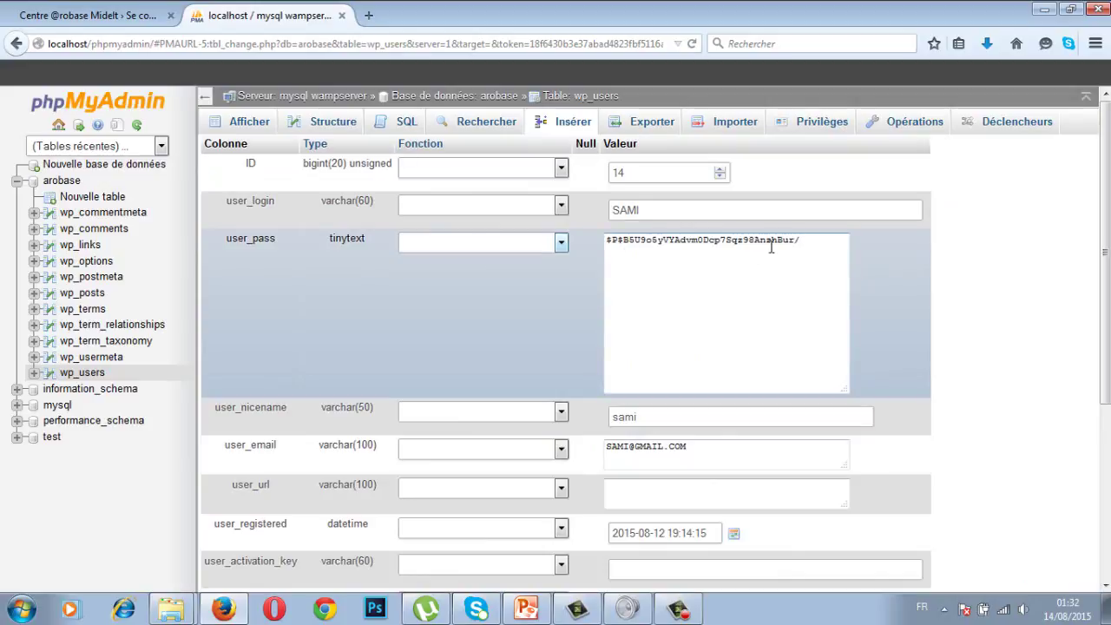
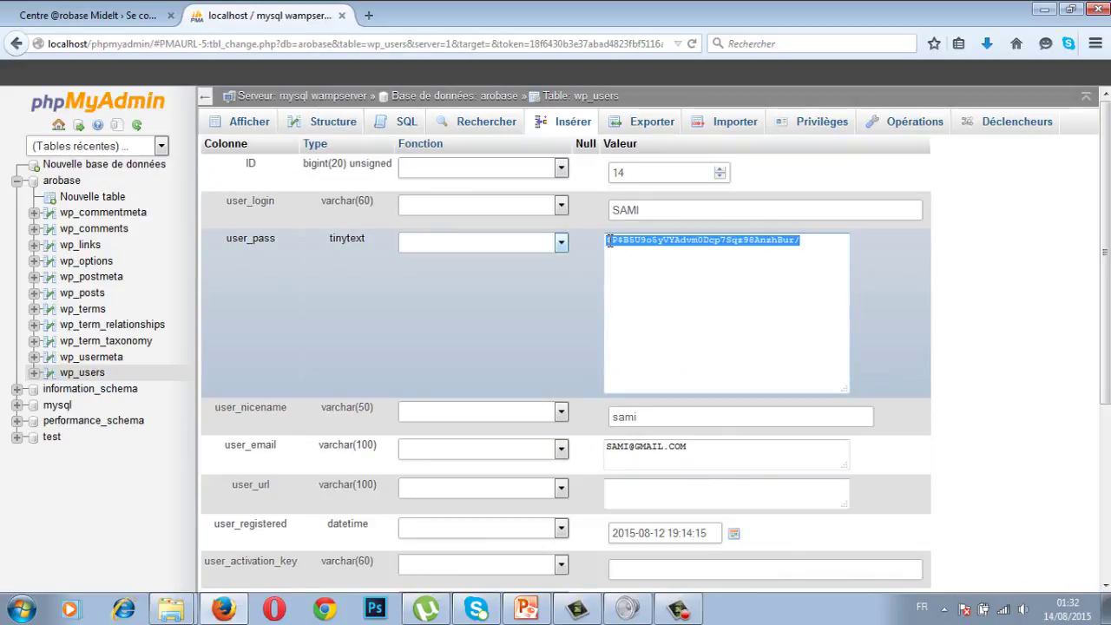
Deselect the password hash in SAMI's wp_users edit form and open a new browser tab.
left_click(666, 267)
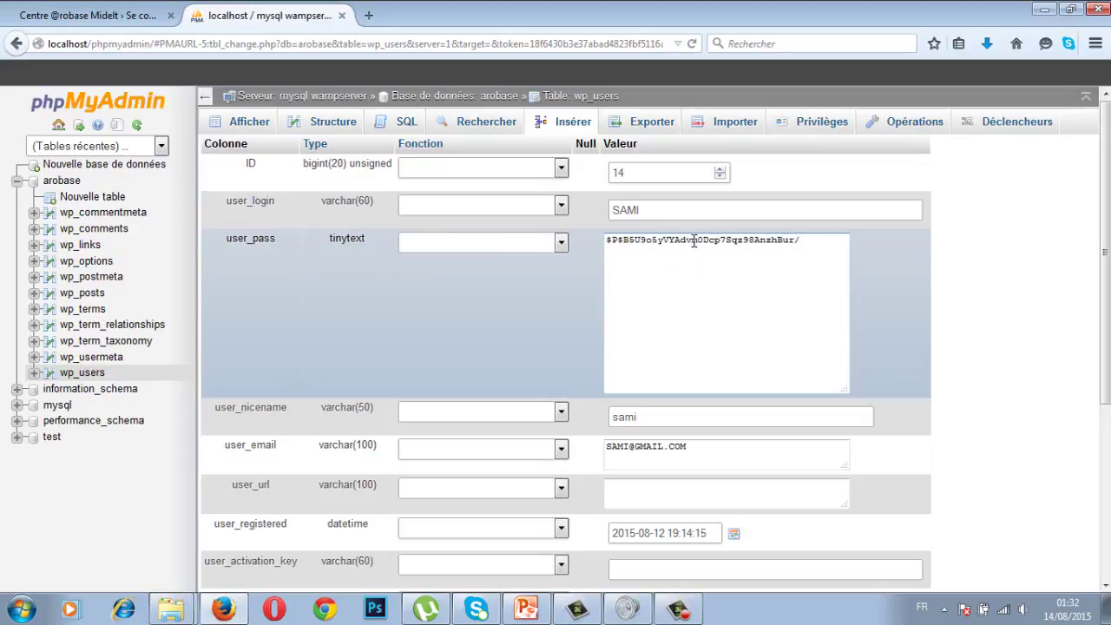
left_click(368, 15)
Search Google for 'MD5;FR' and open the md5.fr 'MD5 : Cryptez vos mots de passe' result.
left_click(478, 354)
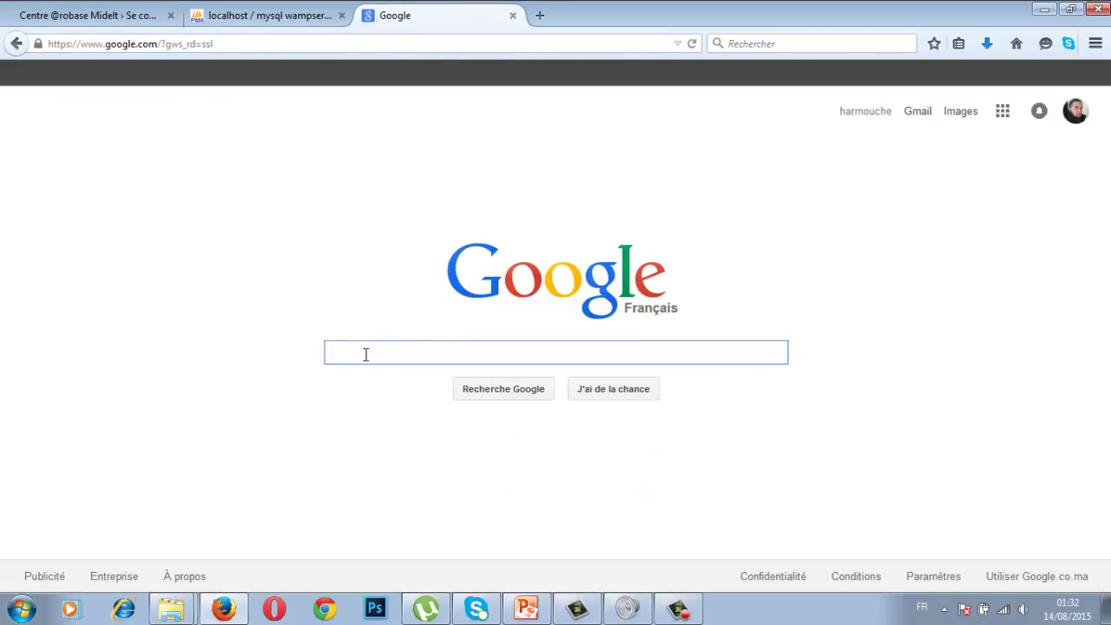
type("MD5")
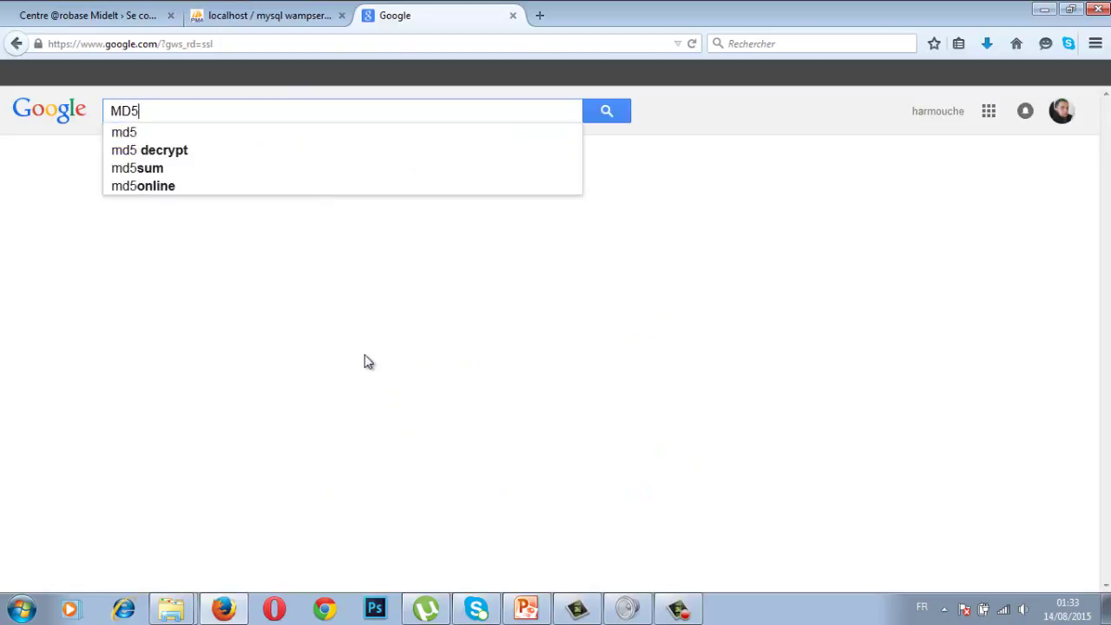
type(";FR")
key("Return")
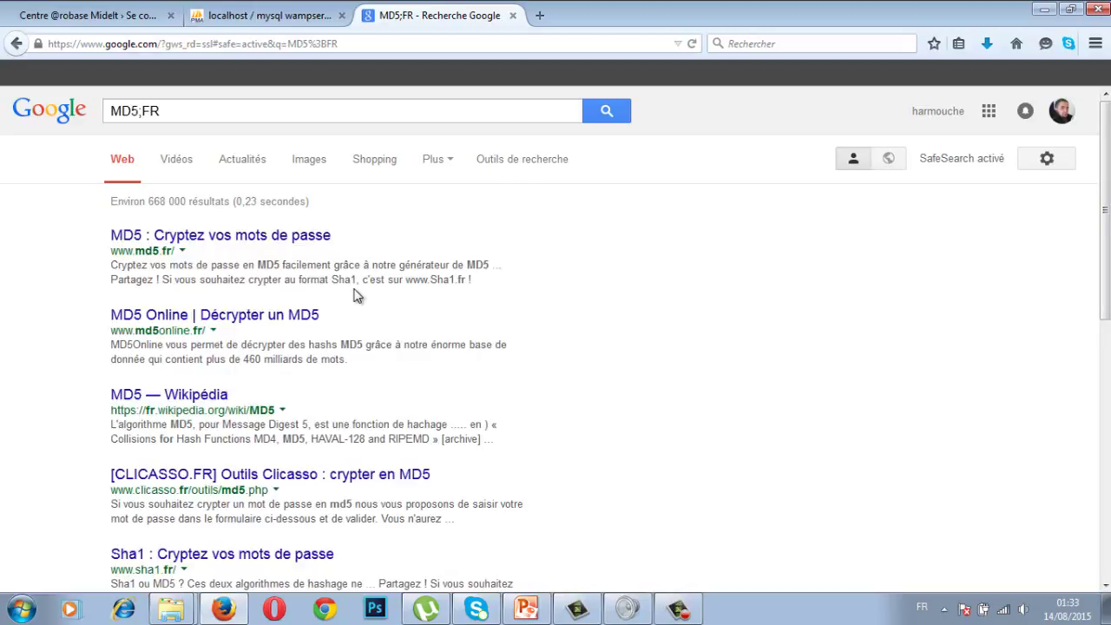
left_click(201, 239)
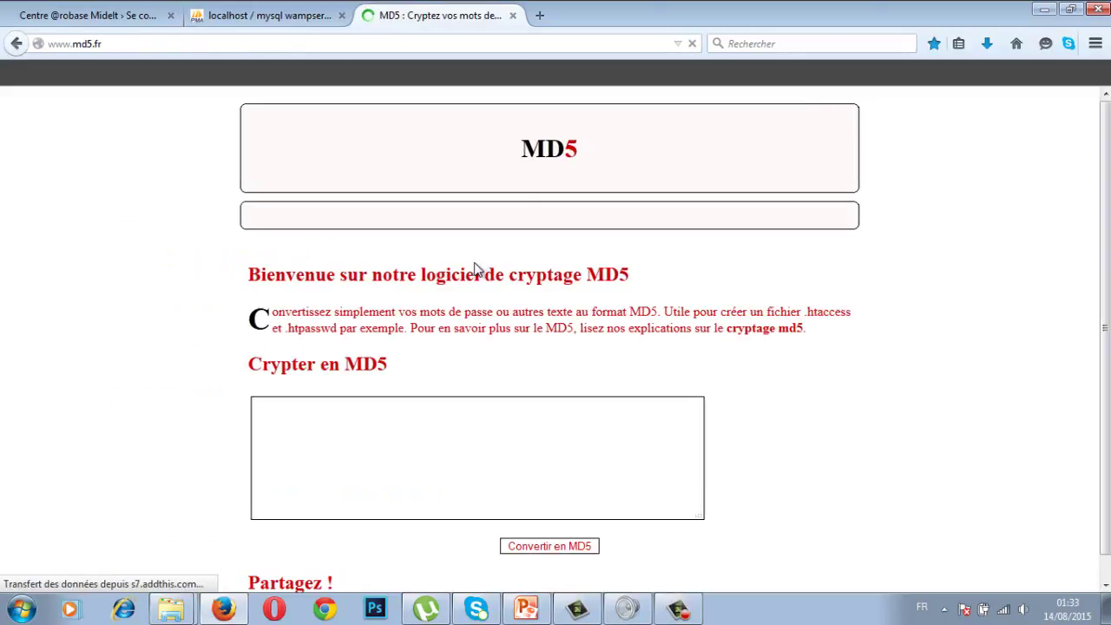
Close the ad popup and convert 1234 to its MD5 hash 81dc9bdb52d04dc20036dbd8313ed055 on md5.fr.
left_click(434, 415)
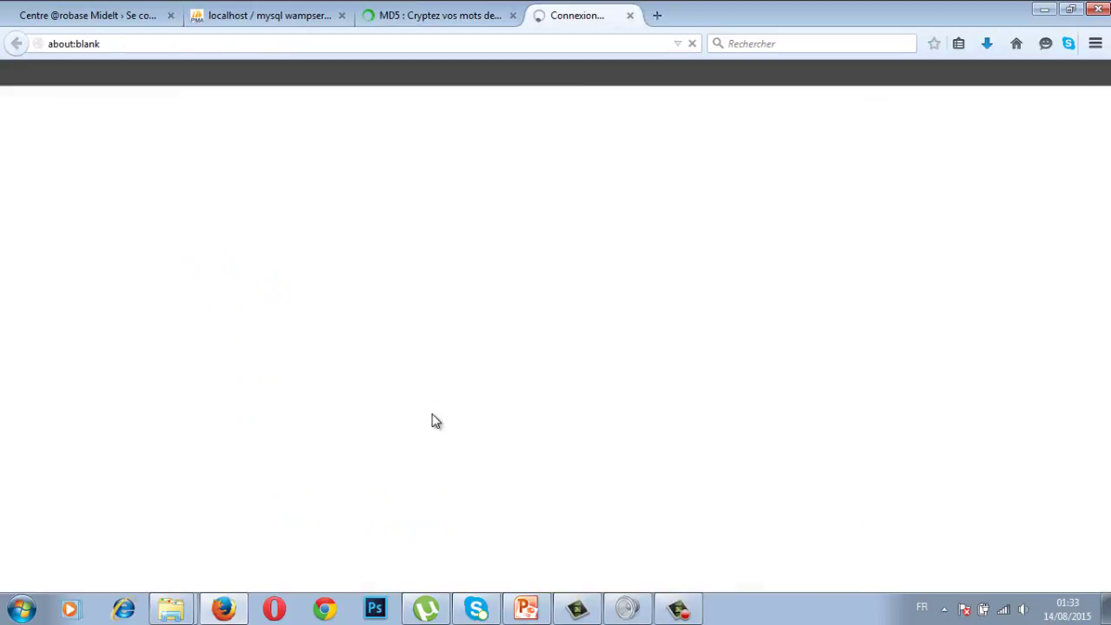
left_click(684, 16)
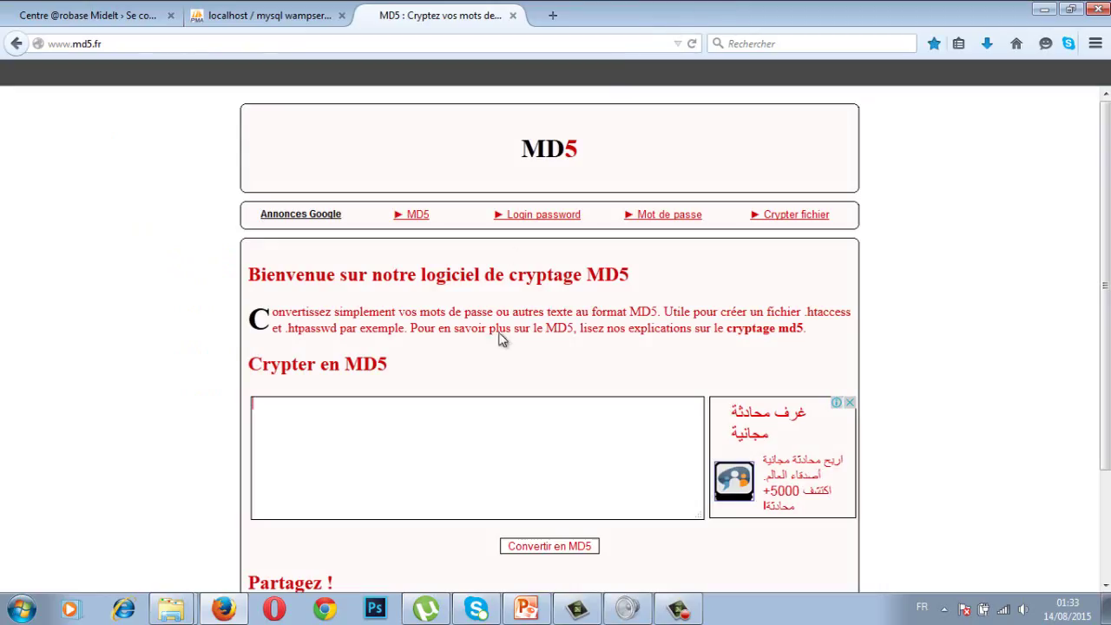
left_click(449, 429)
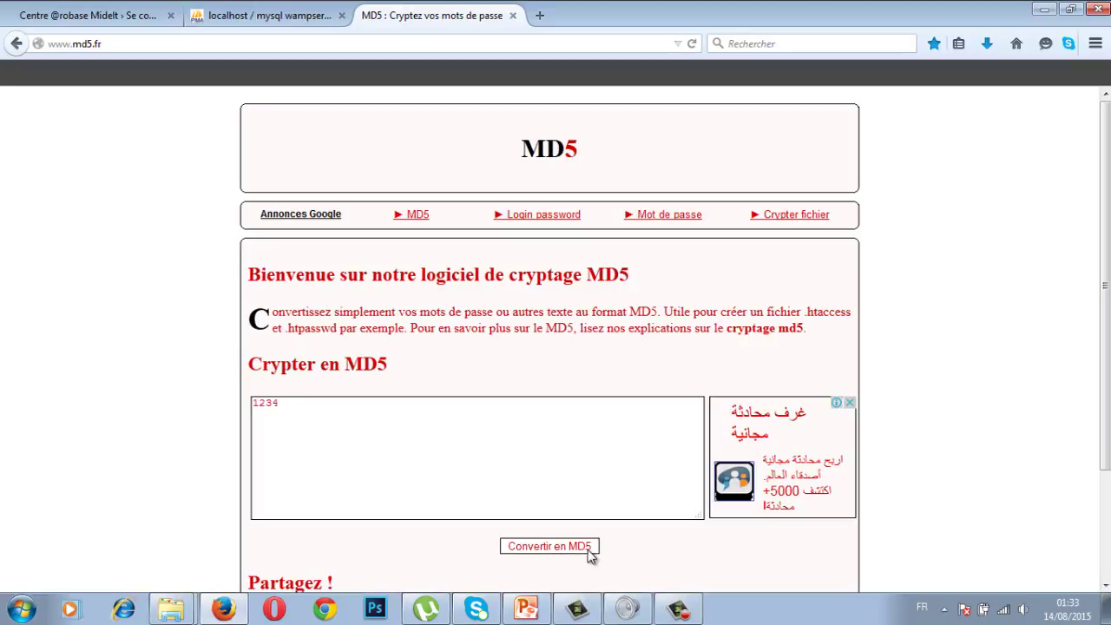
left_click(557, 550)
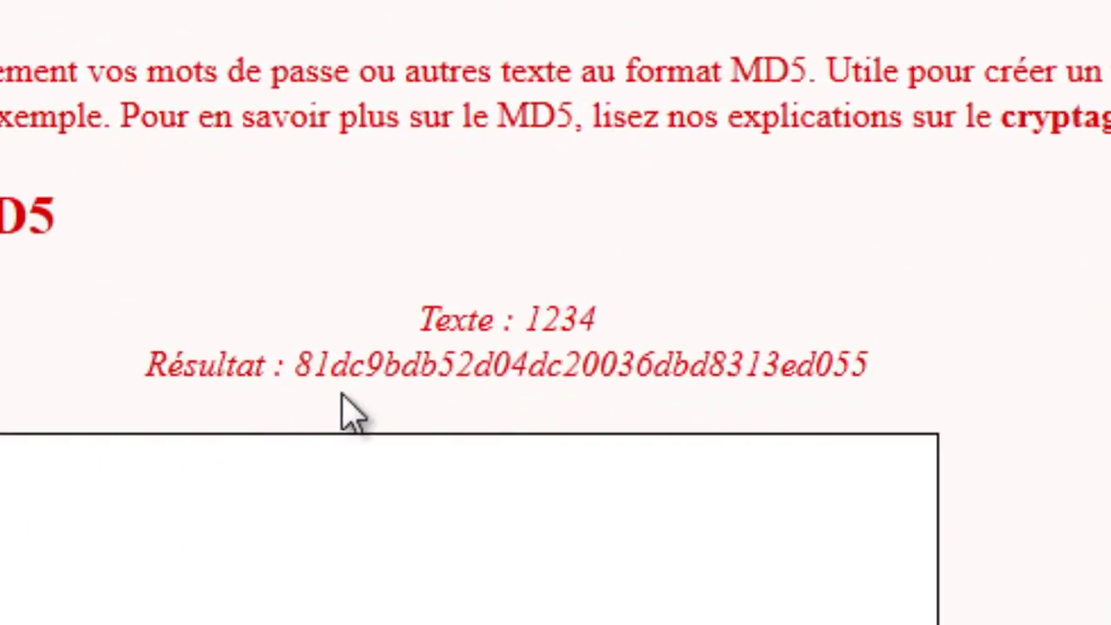
left_click_drag(302, 366, 712, 409)
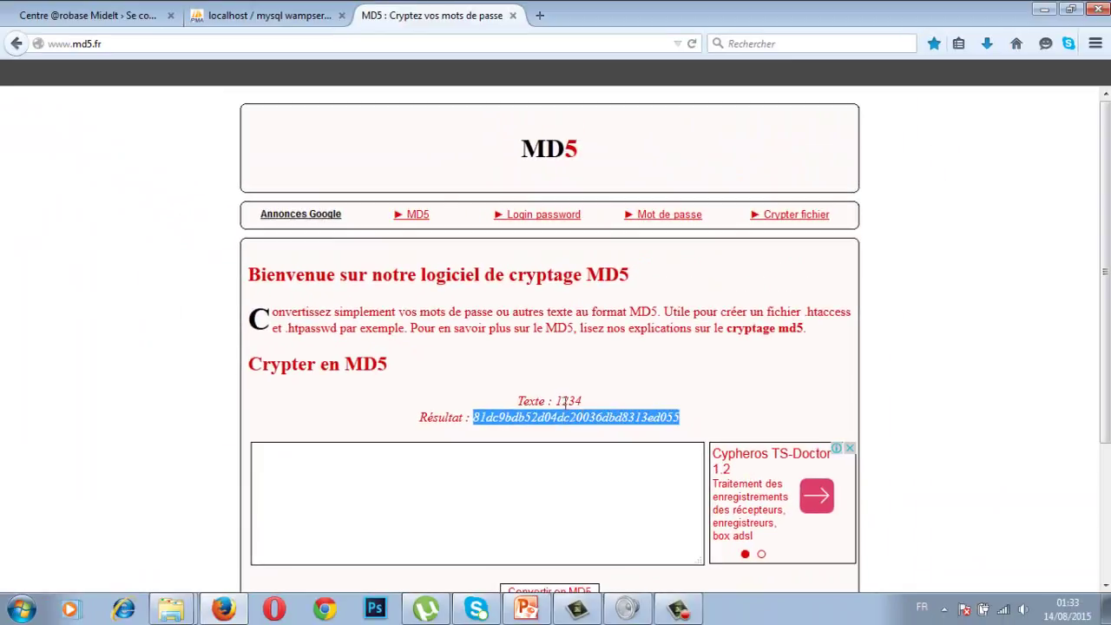
left_click(544, 441)
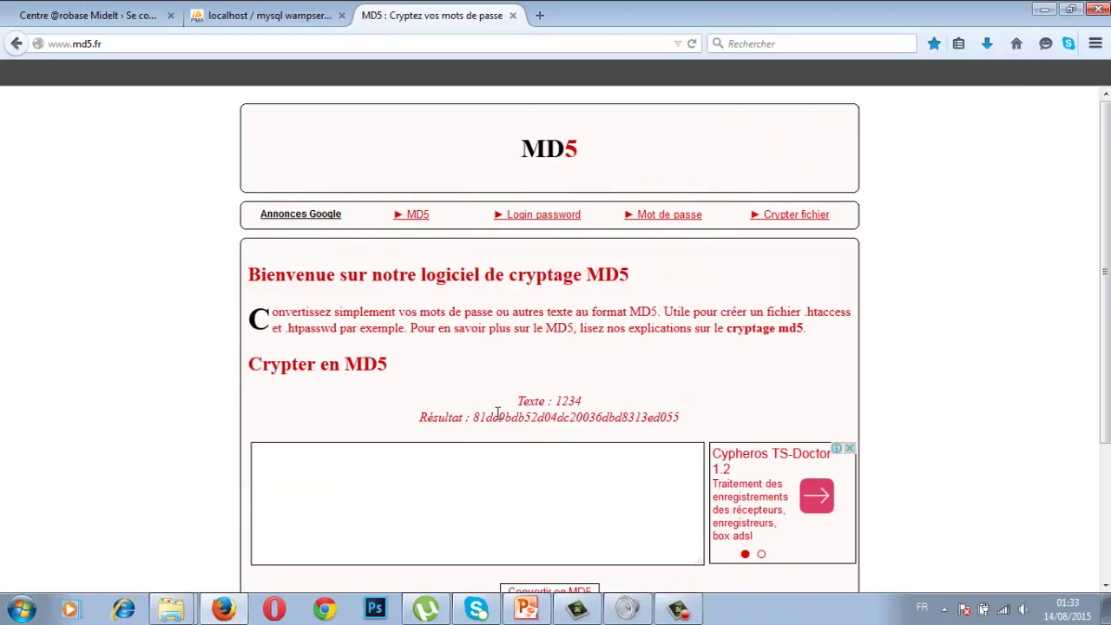
left_click(321, 13)
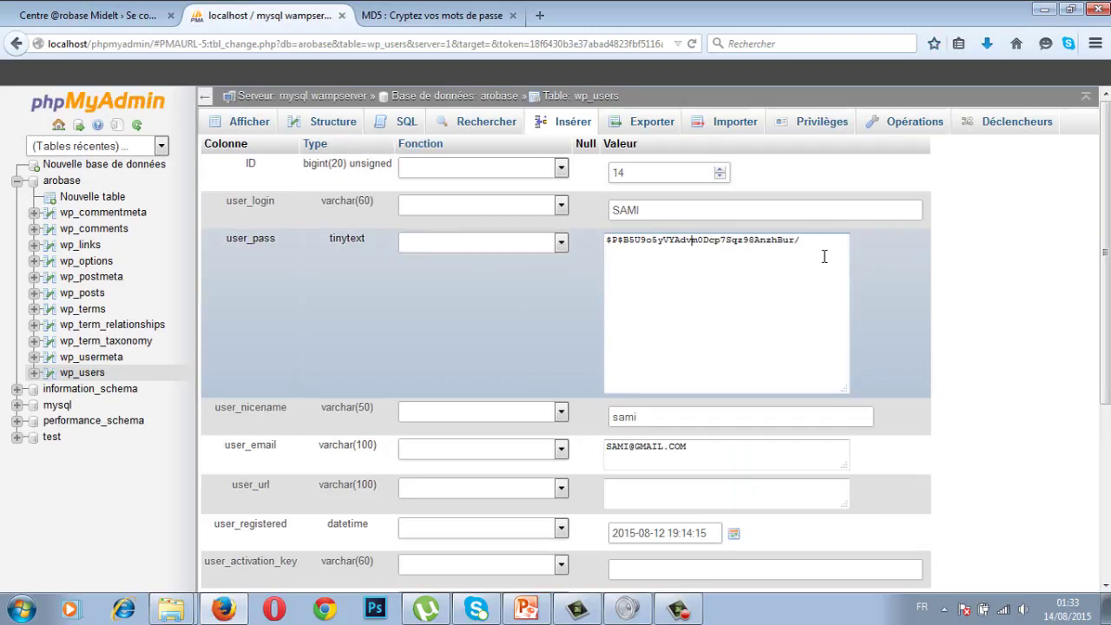
left_click_drag(805, 241, 610, 235)
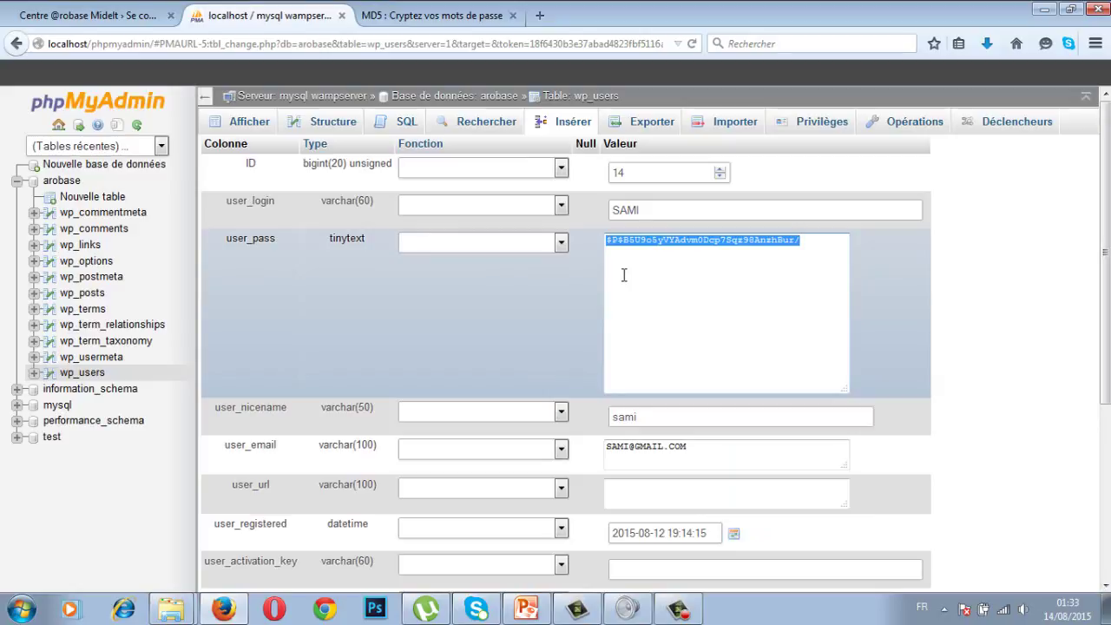
type("0000")
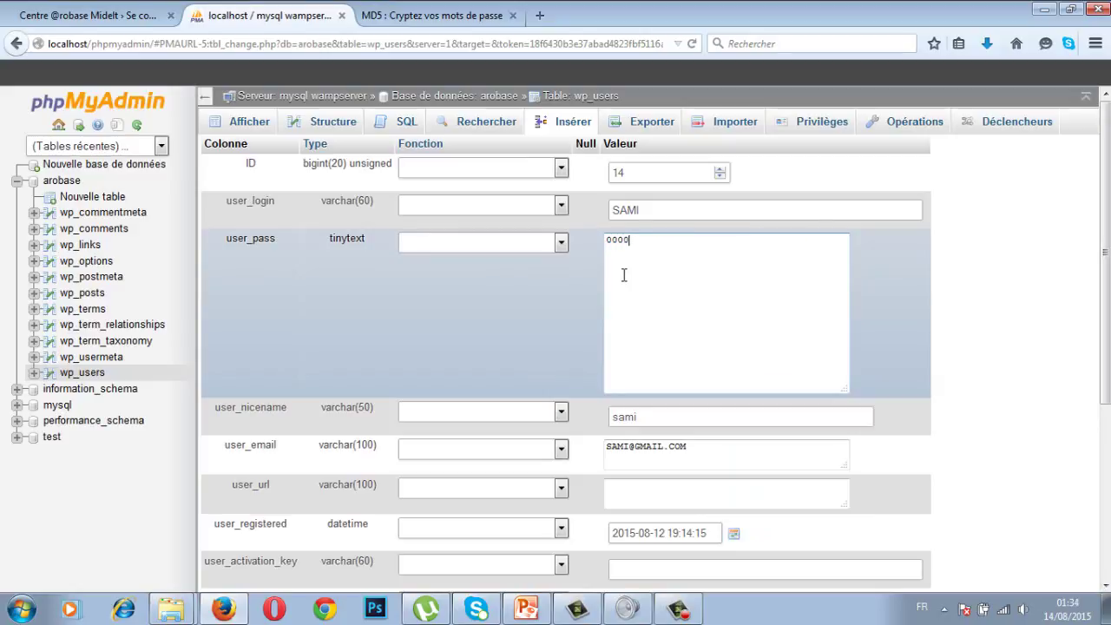
left_click(560, 243)
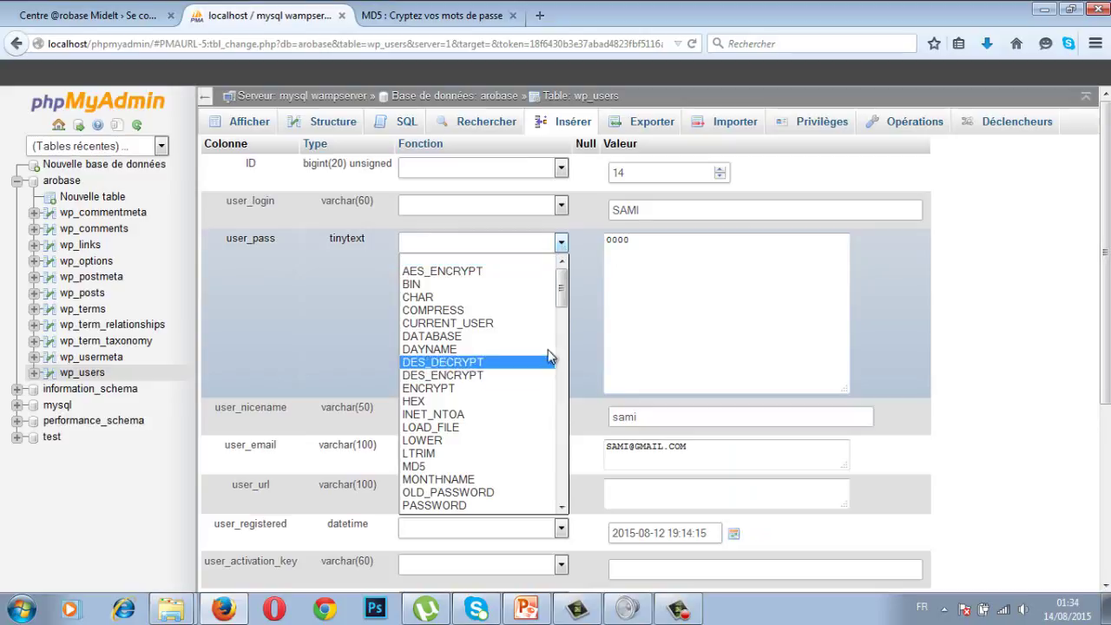
left_click_drag(563, 290, 564, 307)
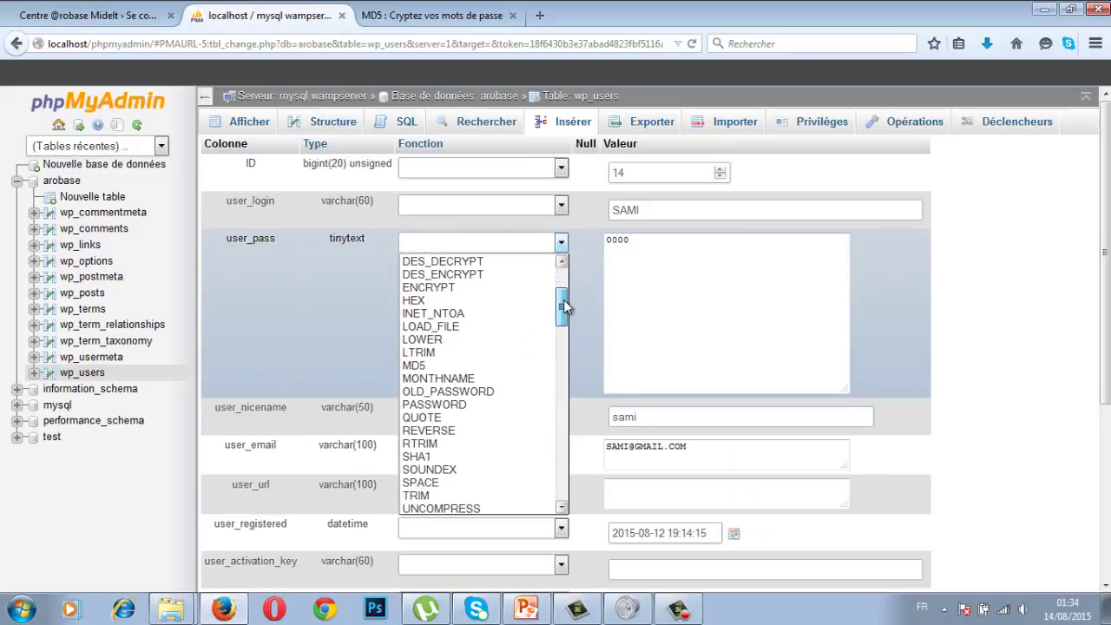
left_click(424, 365)
Save the updated row for ID 14 (1 row affected), then return to the WordPress login tab.
left_click(611, 257)
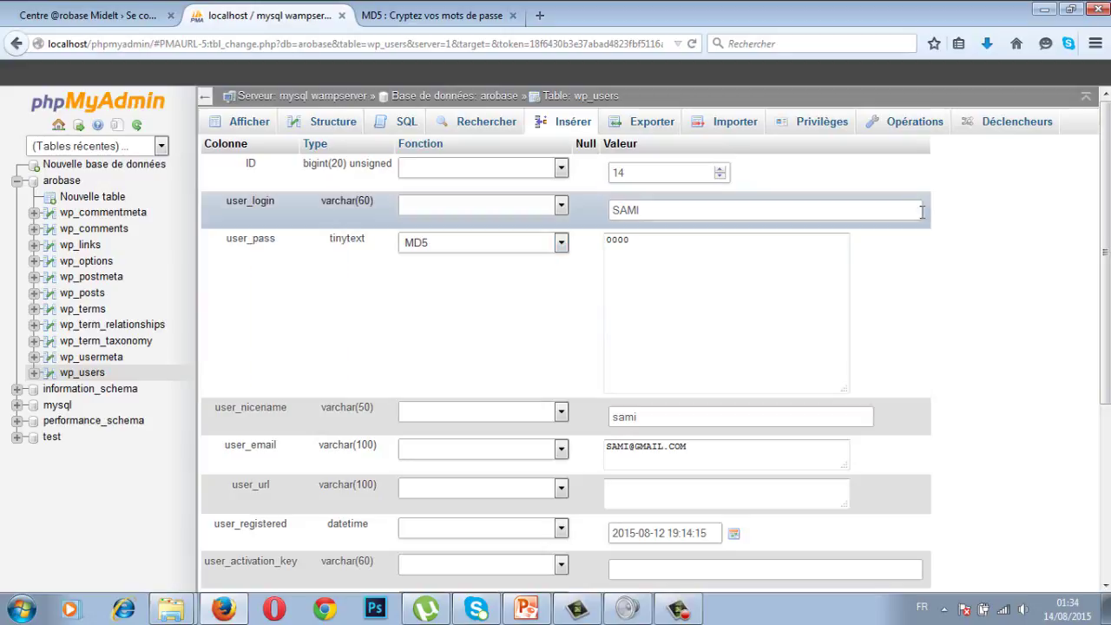
left_click_drag(1102, 167, 1102, 341)
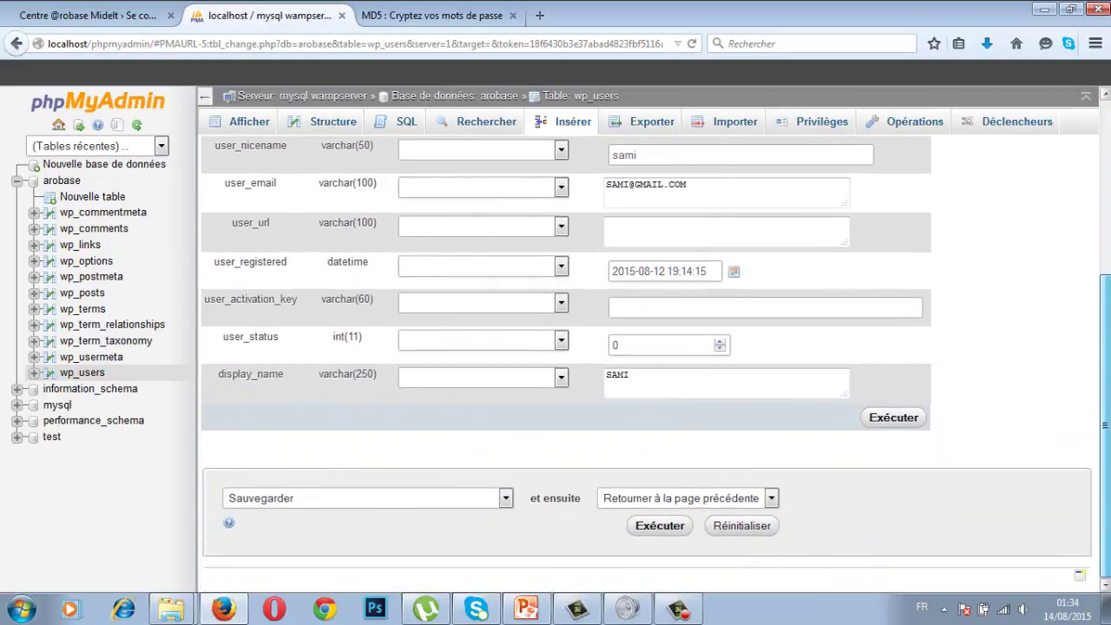
left_click(664, 527)
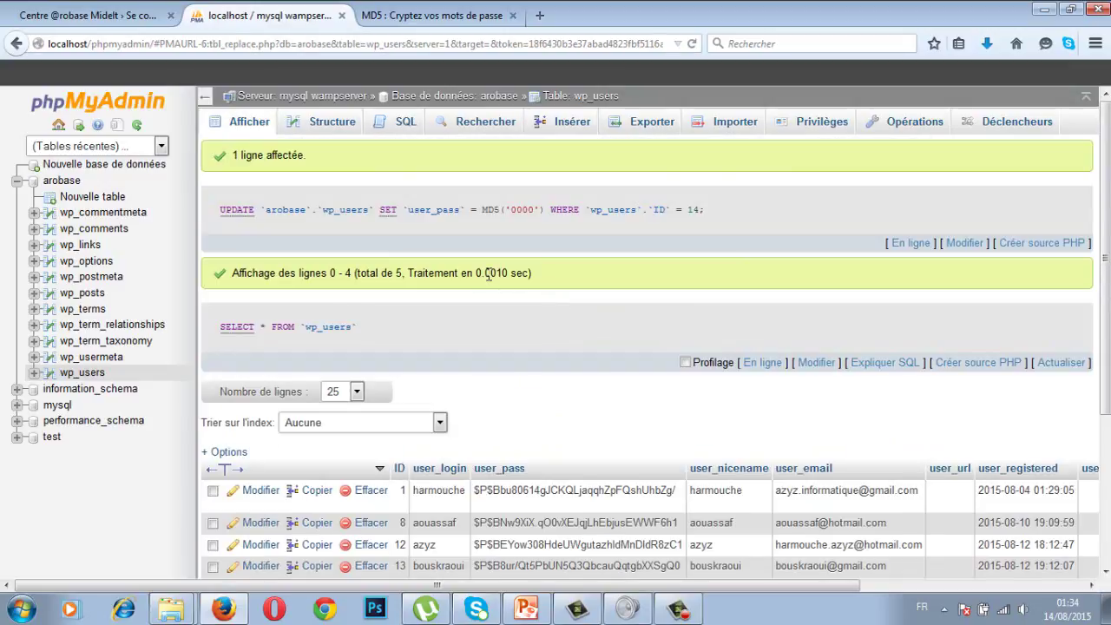
left_click(113, 16)
Log in to WordPress as SAMI with the reset password, then log out from the admin bar.
double_click(571, 412)
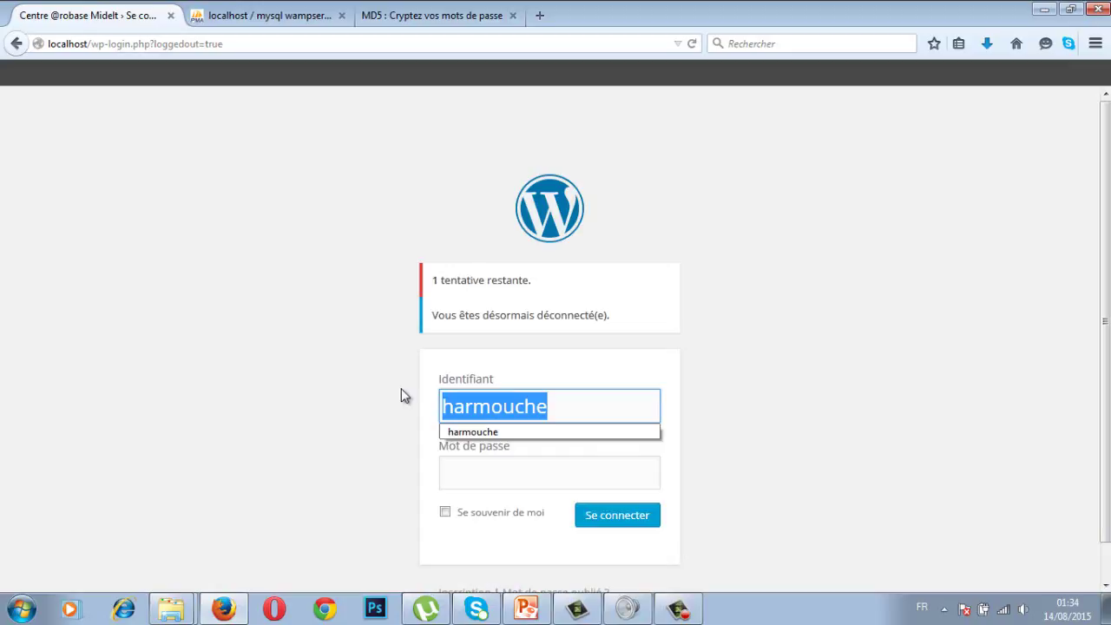
type("SAMI")
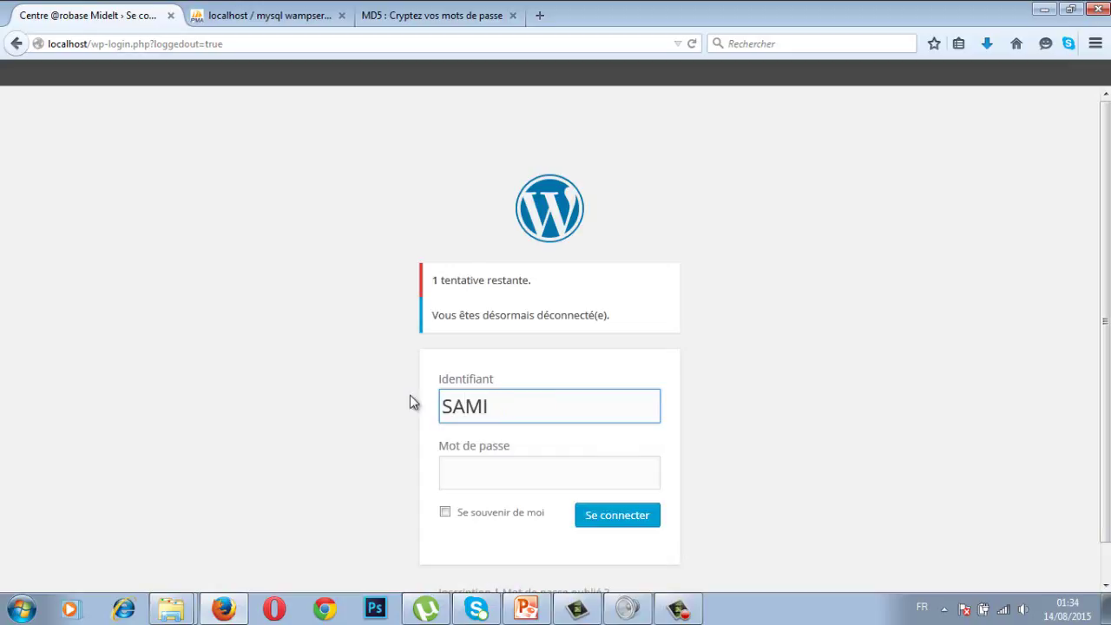
left_click(475, 471)
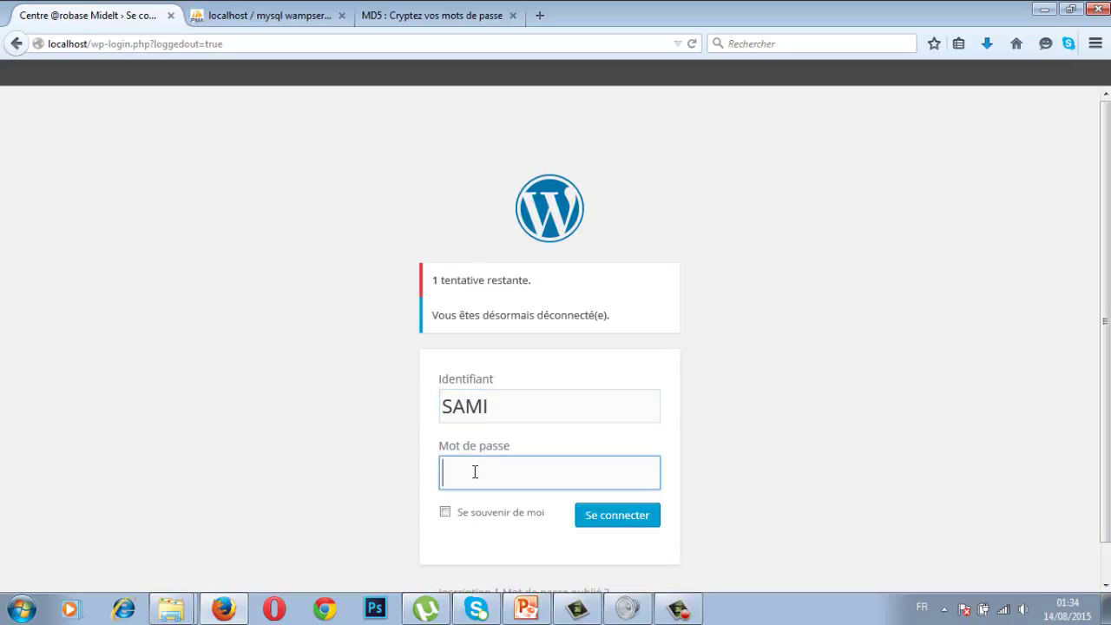
type("••••")
left_click(605, 521)
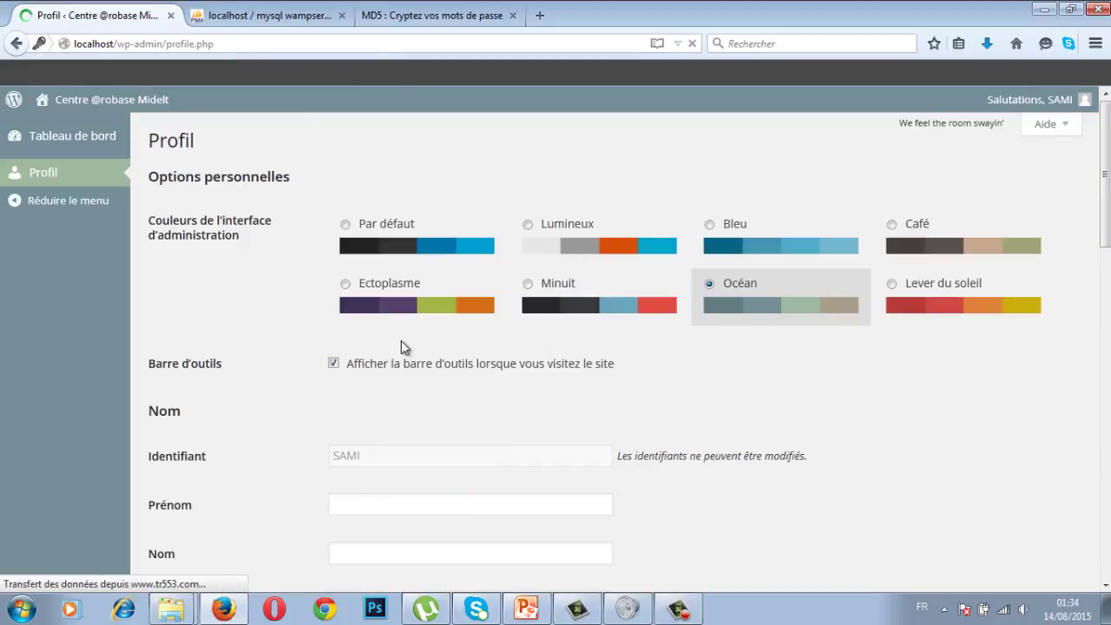
left_click(1051, 104)
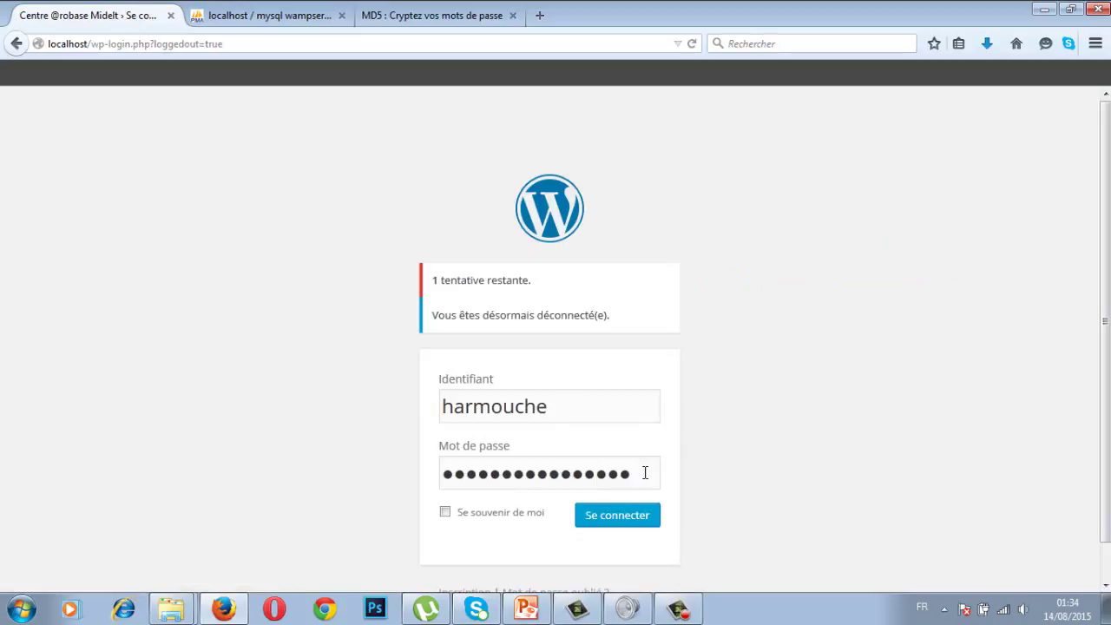
left_click(644, 472)
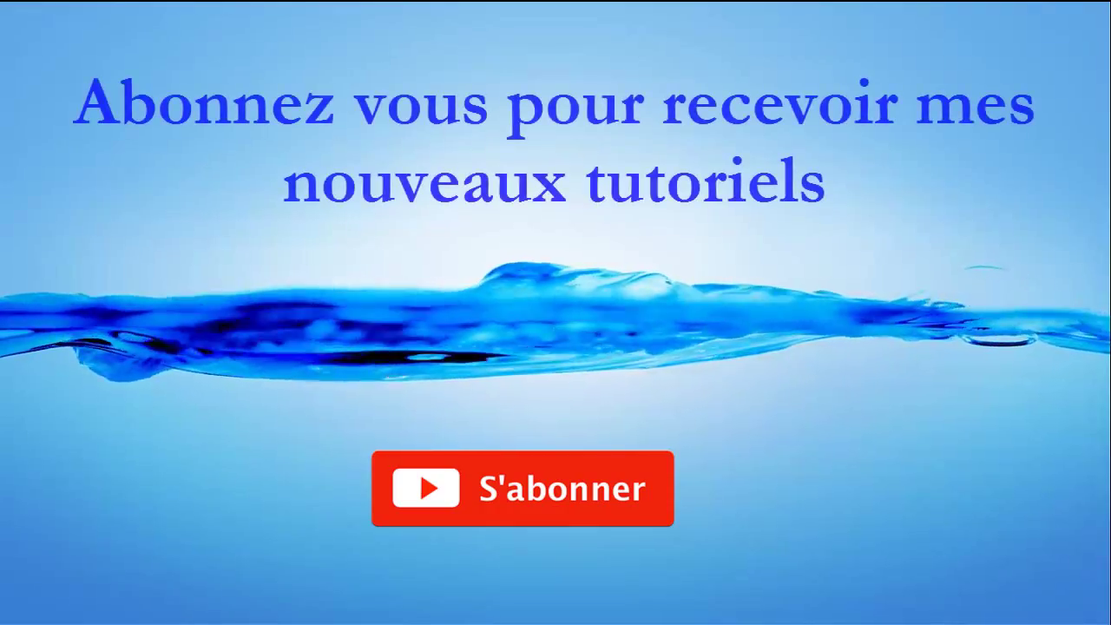